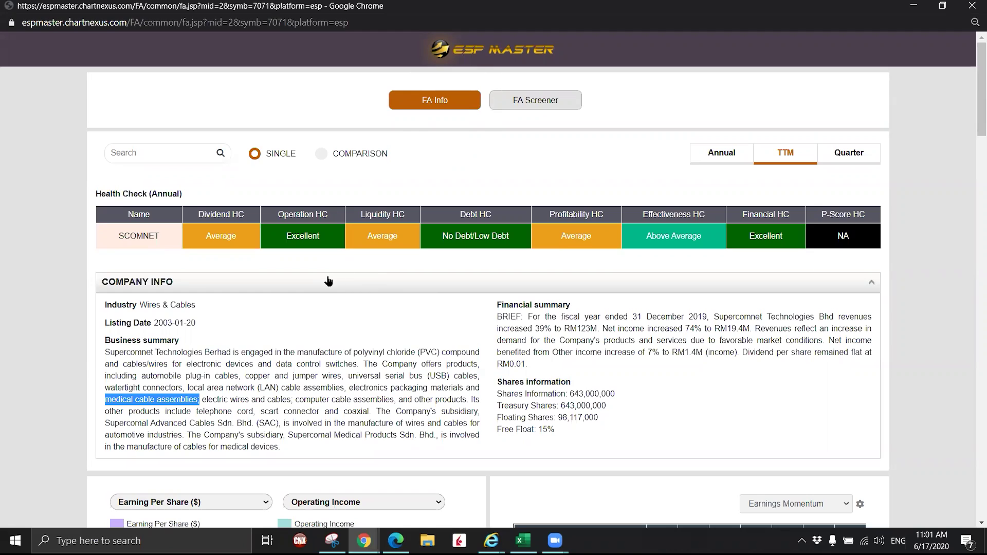
Step: Review SCOMNET's health check ratings, business summary, financial summary and shares information on the FA Info page
scroll(590, 367, "down", 1)
left_click(288, 335)
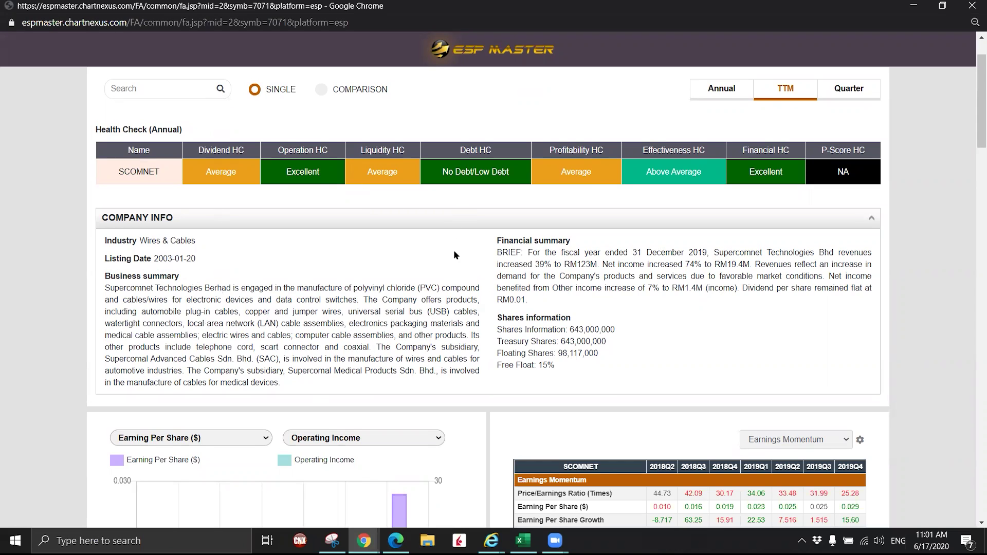
scroll(360, 288, "down", 3)
scroll(411, 257, "up", 3)
scroll(391, 257, "up", 2)
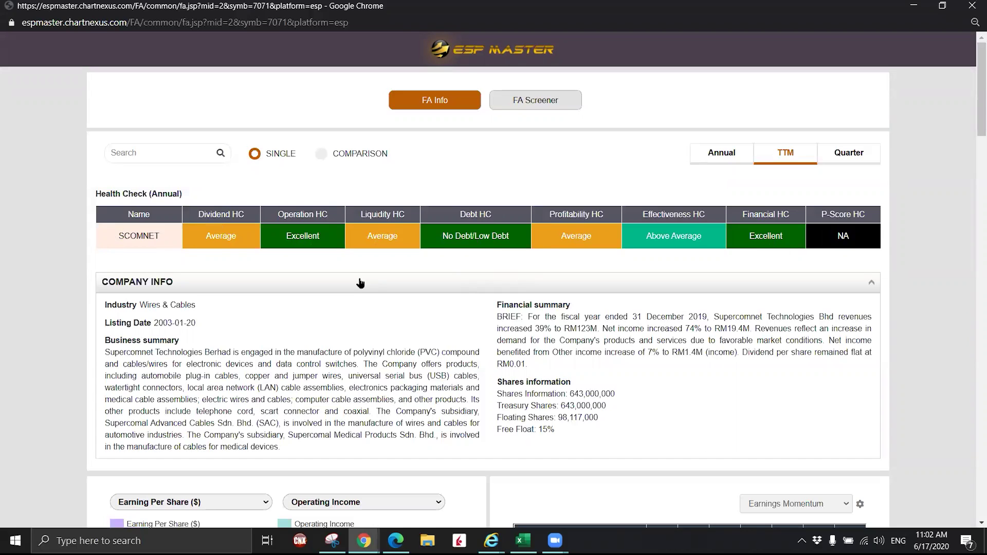
scroll(360, 283, "down", 7)
scroll(400, 178, "up", 6)
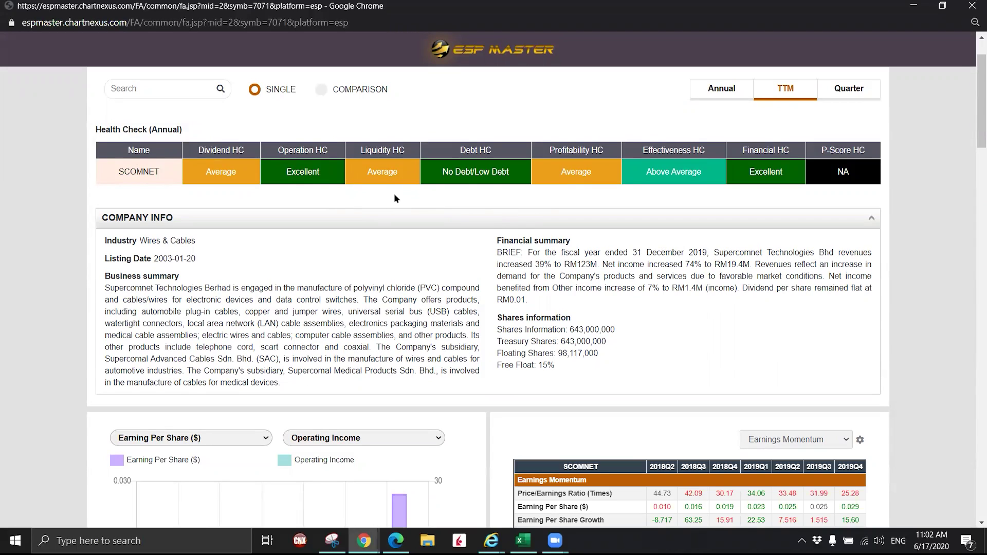
left_click(316, 179)
scroll(357, 199, "down", 4)
scroll(359, 192, "up", 5)
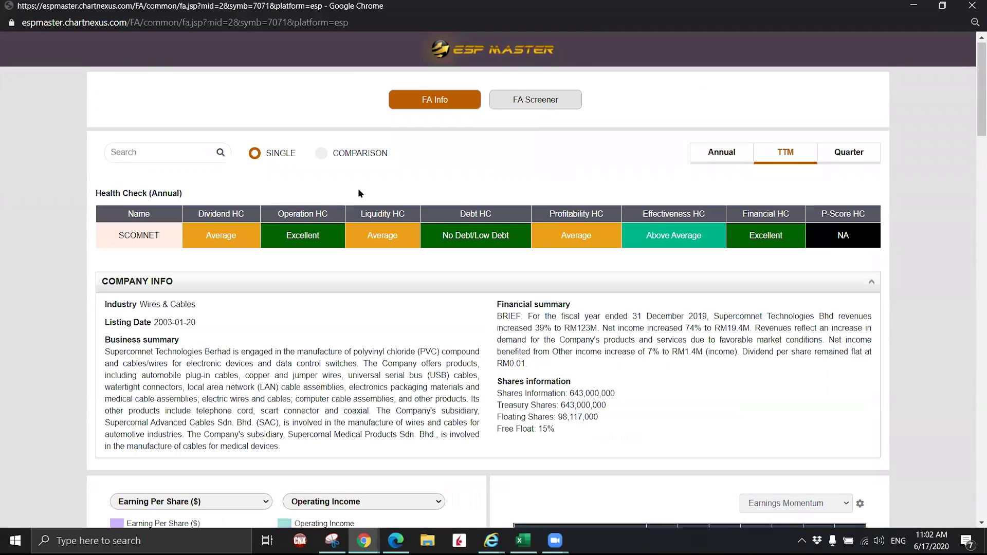
Step: Show SCOMNET's TTM figures and examine the earnings per share and operating income chart and the Earnings Momentum table
left_click(787, 155)
left_click(847, 160)
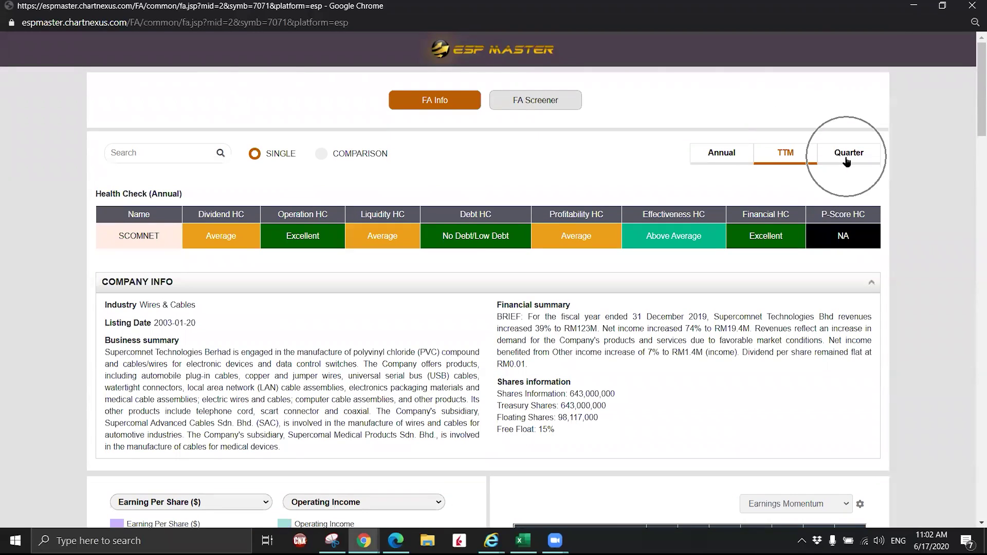
left_click(788, 160)
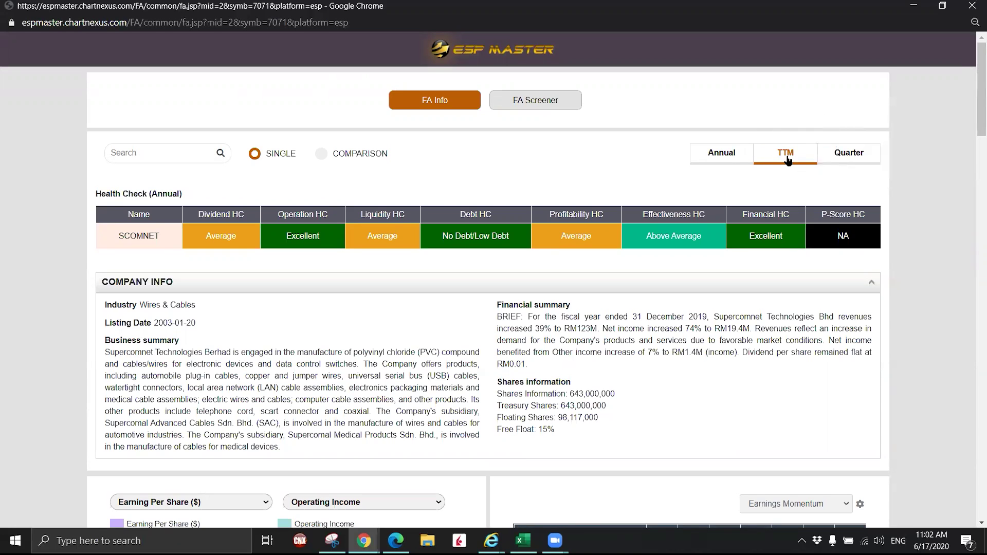
scroll(788, 163, "down", 7)
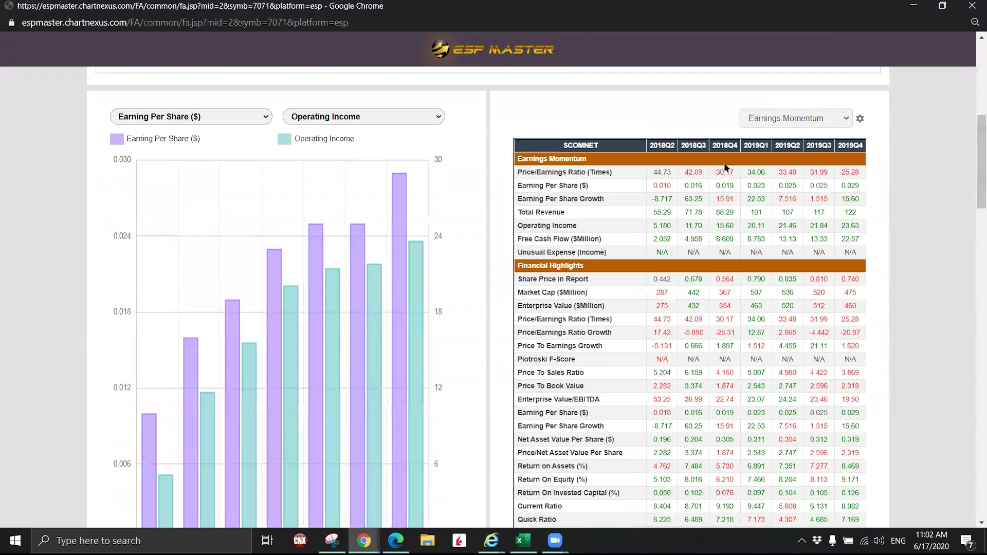
scroll(323, 250, "down", 1)
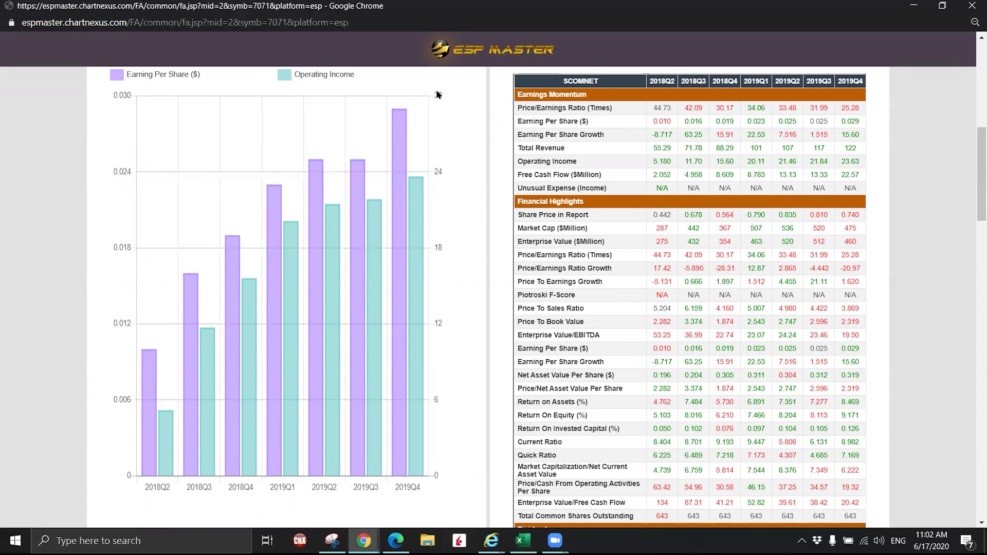
scroll(471, 266, "up", 1)
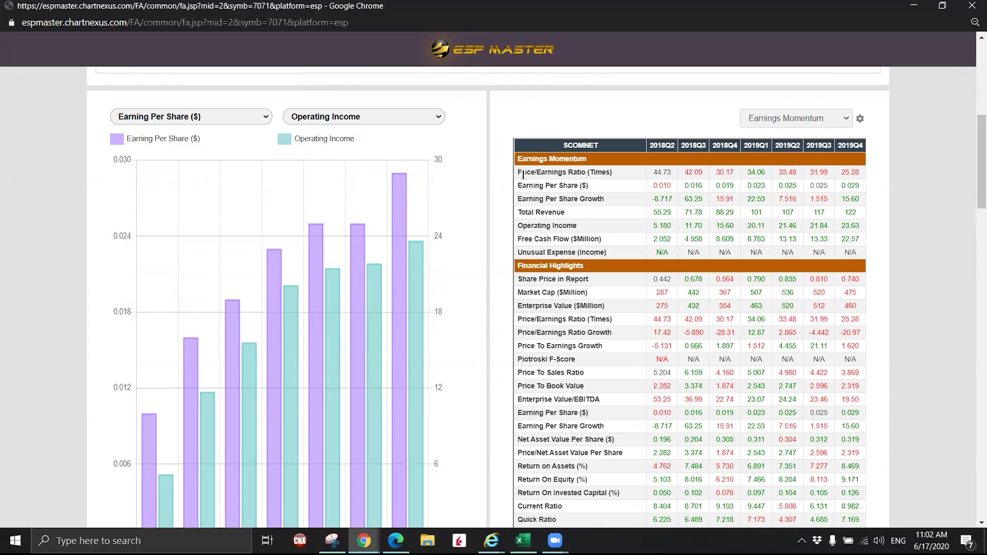
left_click(544, 188)
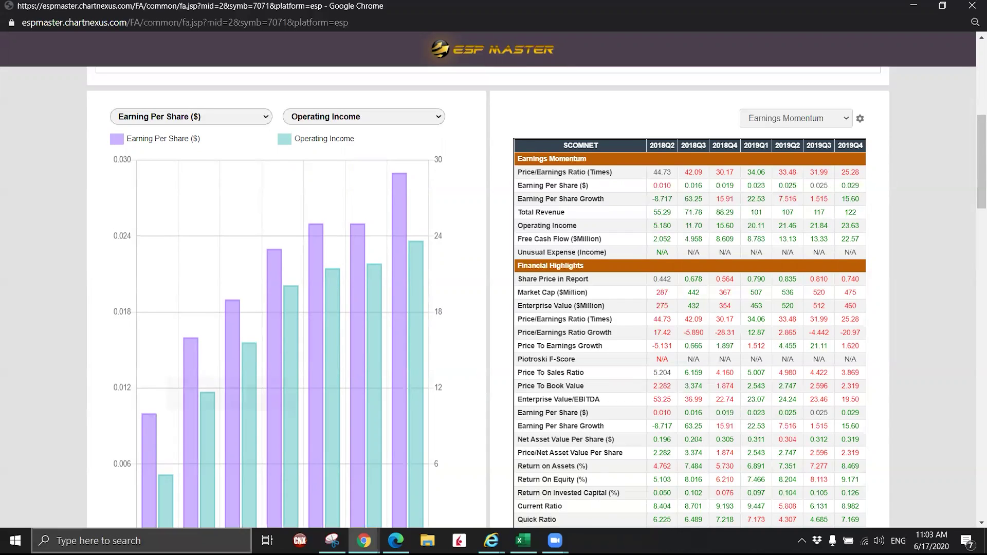
Step: Switch to the Excel workbook and review the EPS and share price cells under Last done
left_click(524, 540)
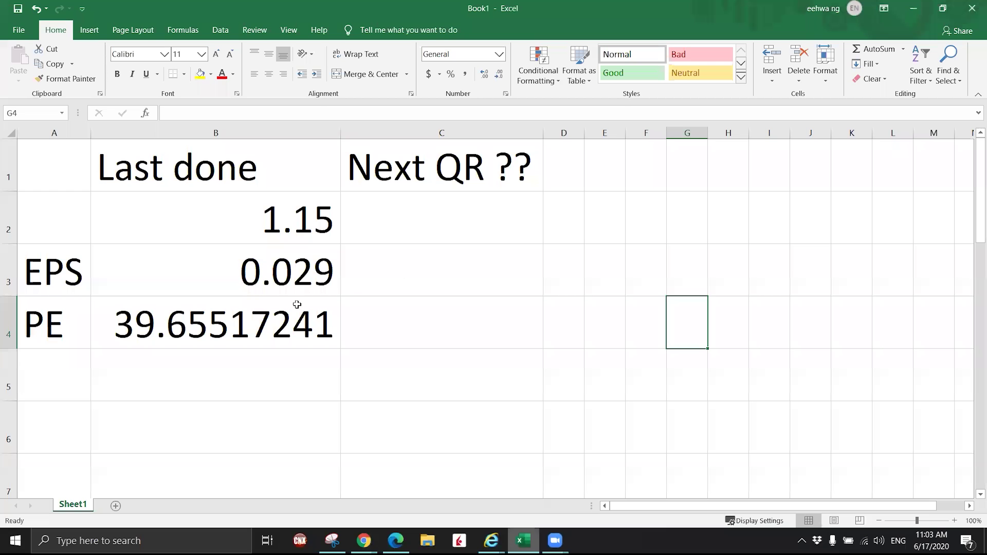
left_click(247, 396)
left_click(57, 278)
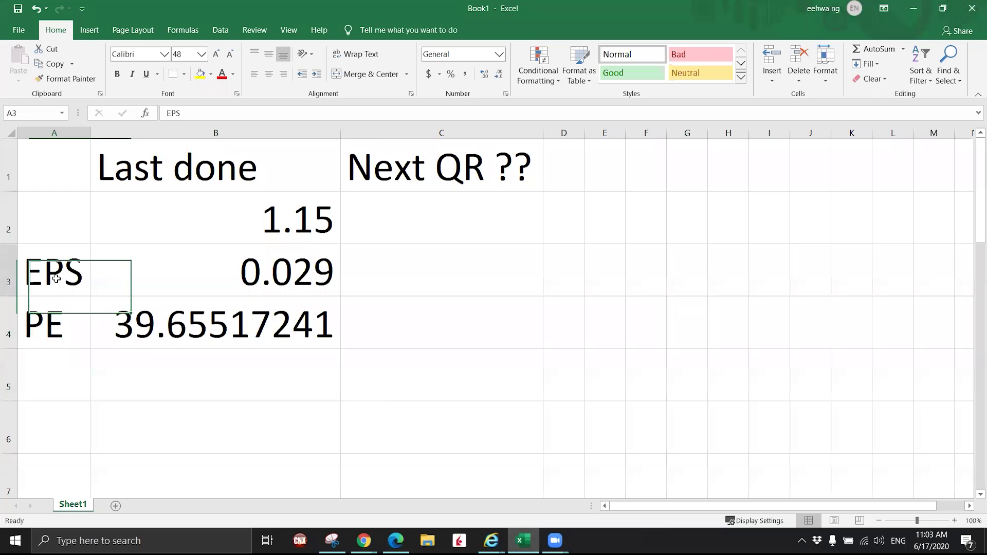
left_click(200, 276)
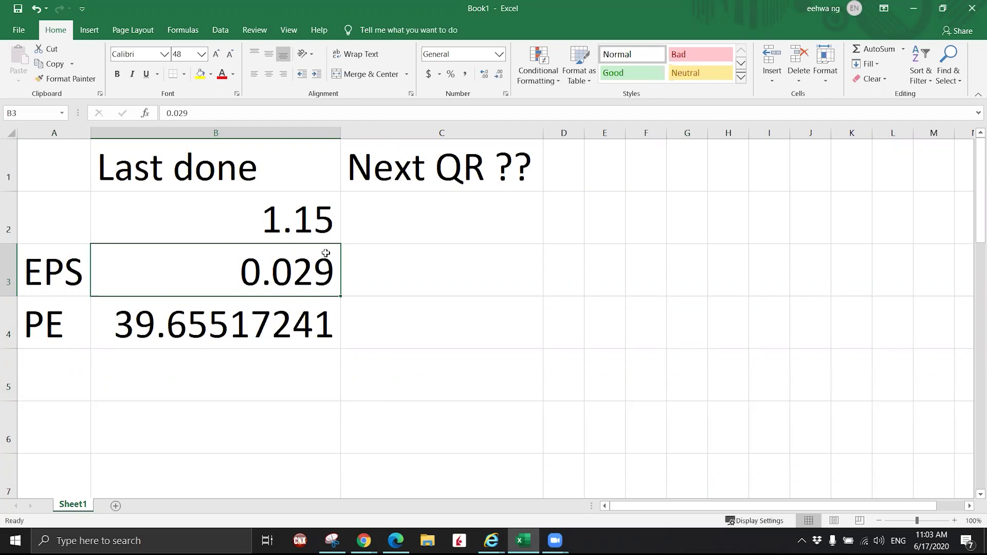
left_click(314, 228)
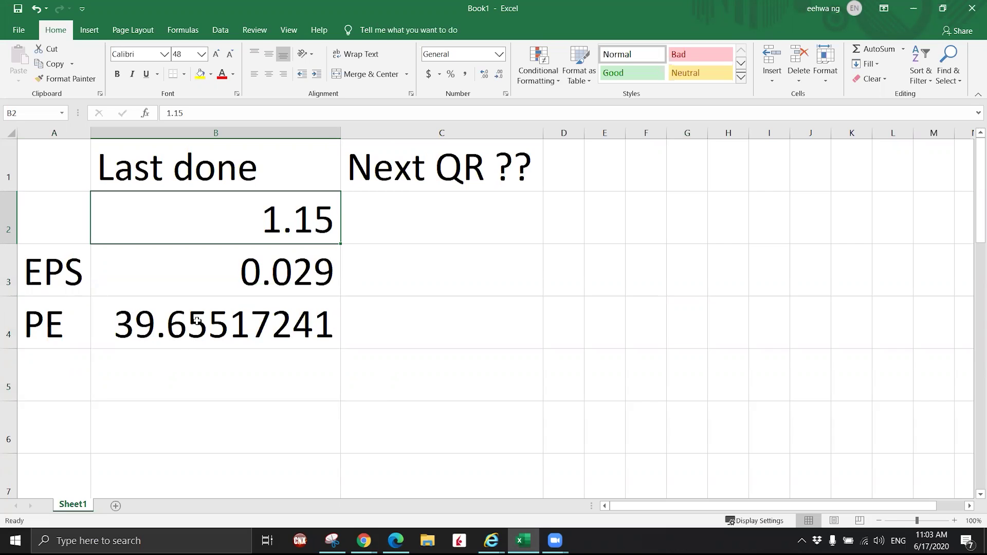
Step: Clear the Last done PE in cell B4 and begin a new formula there
left_click(230, 322)
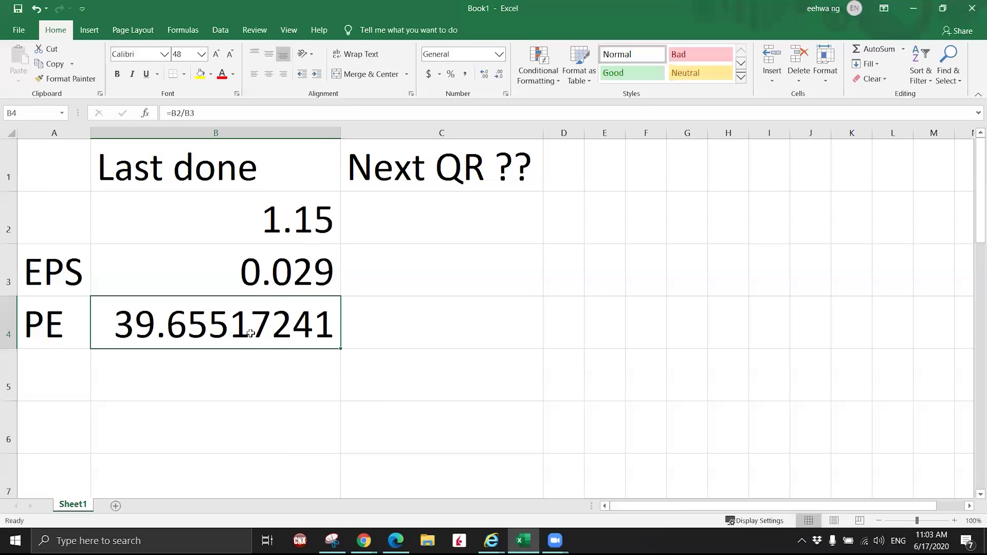
key("Delete")
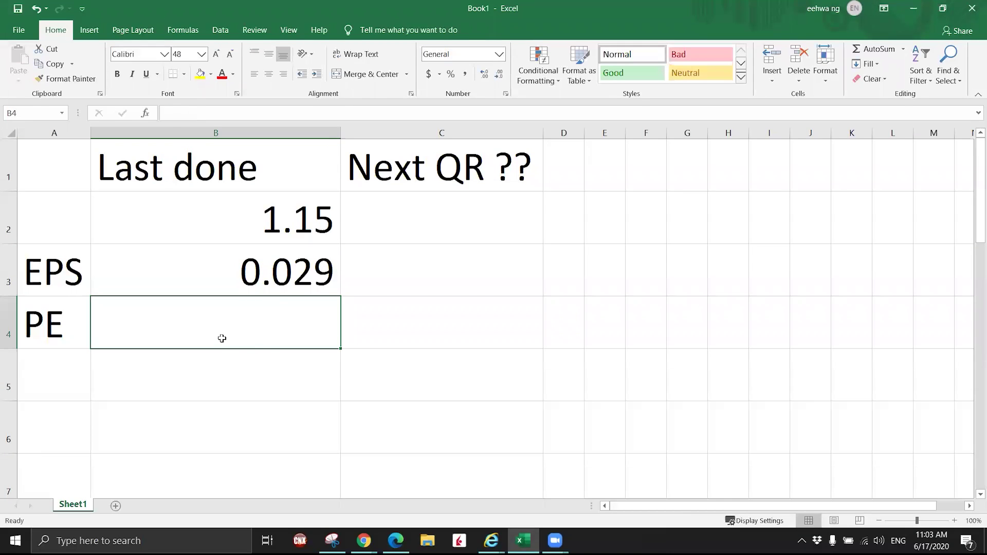
left_click(268, 113)
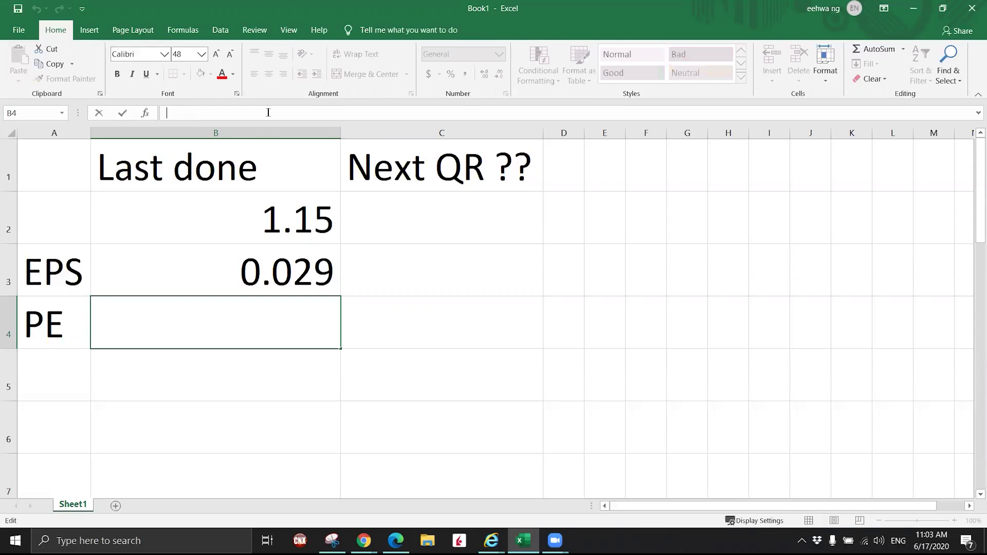
type("=")
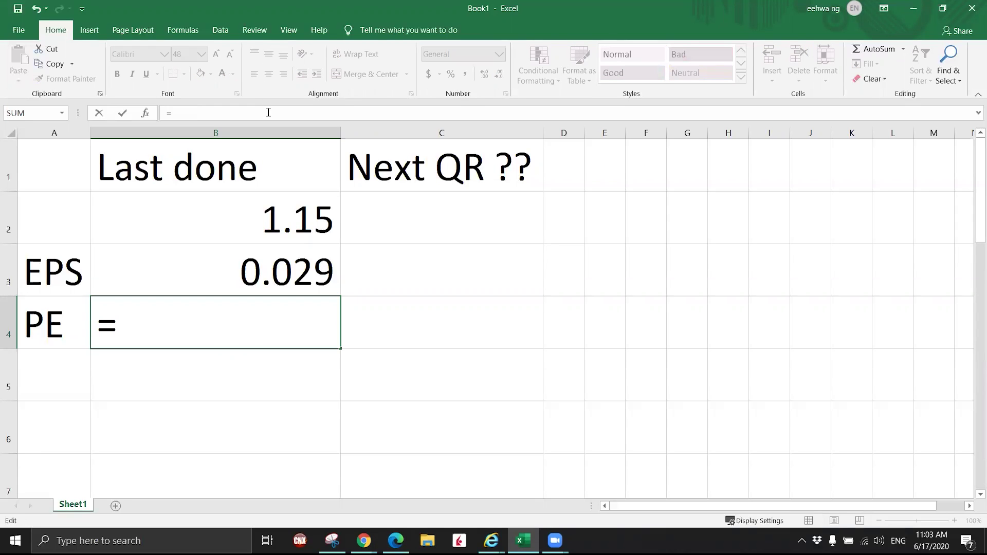
type("1.15")
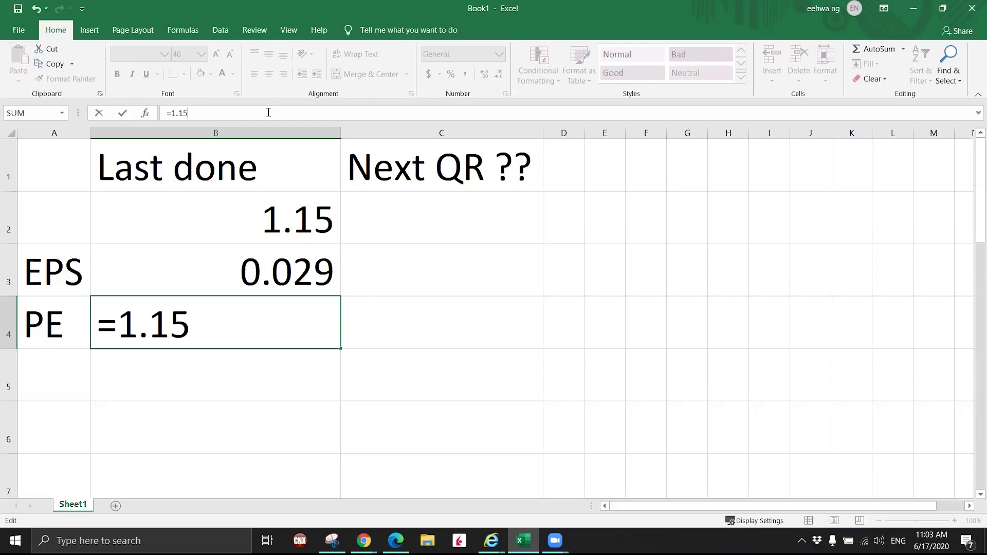
type("/")
key("BackSpace")
key("BackSpace")
key("BackSpace")
key("BackSpace")
key("BackSpace")
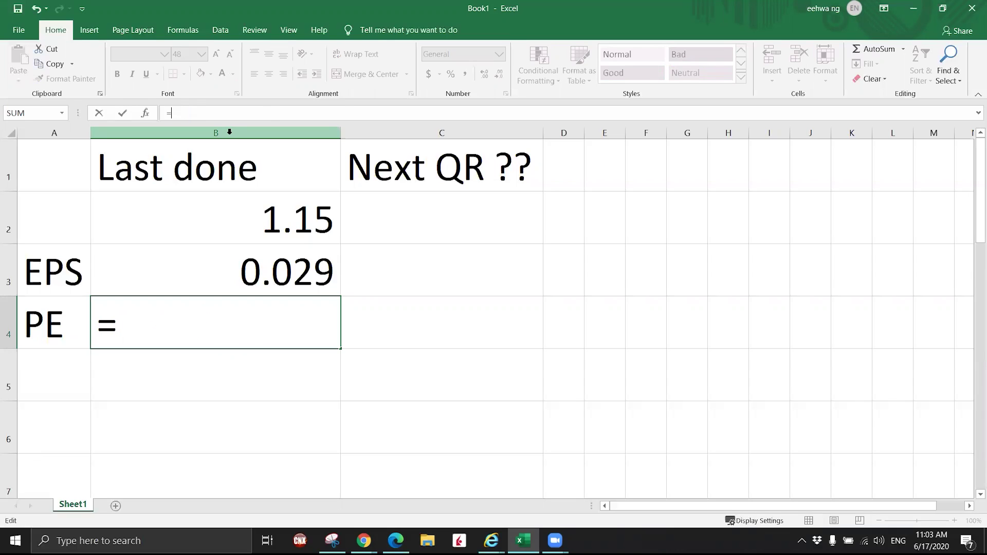
Step: Complete the PE formula in B4 as =B2/B3, dividing the share price by the EPS
left_click(278, 217)
type("/")
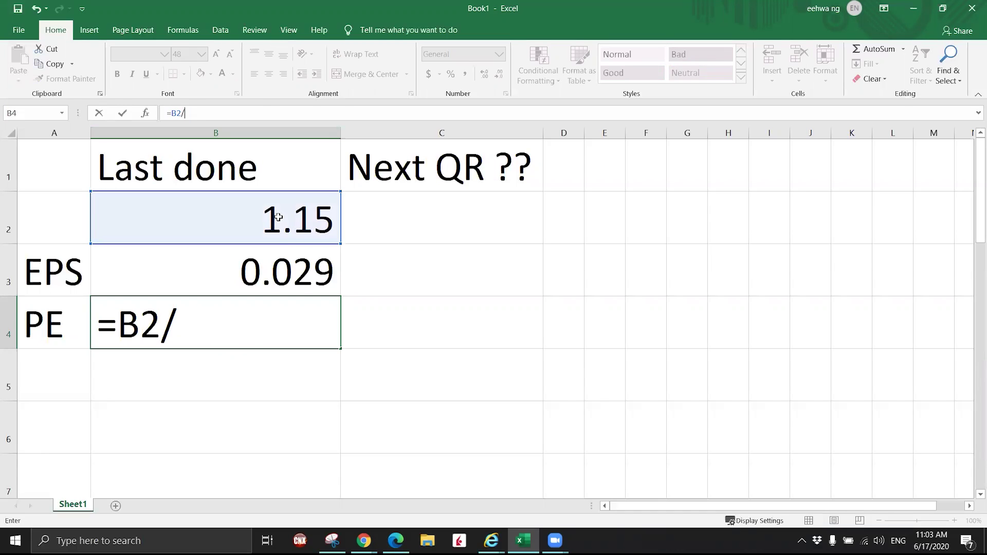
left_click(303, 278)
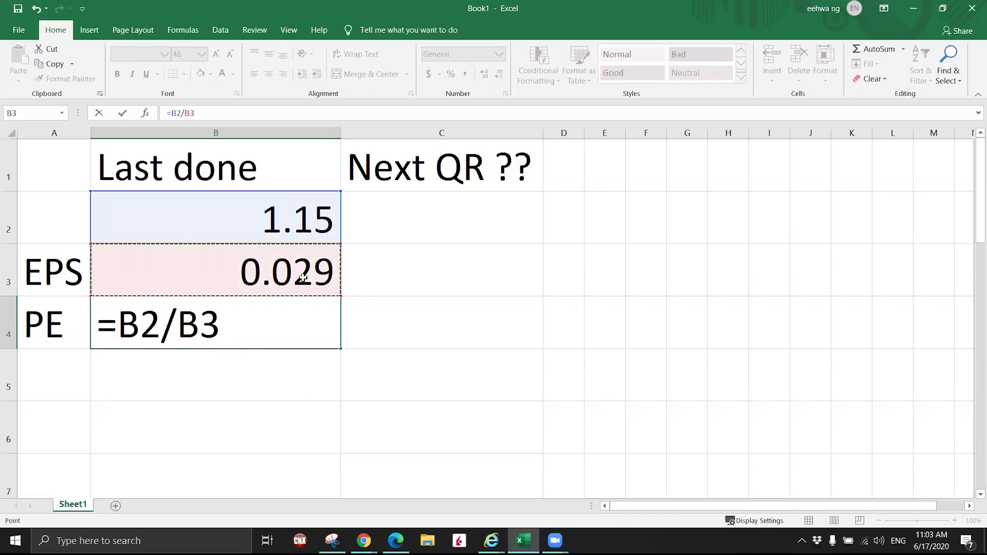
key("Return")
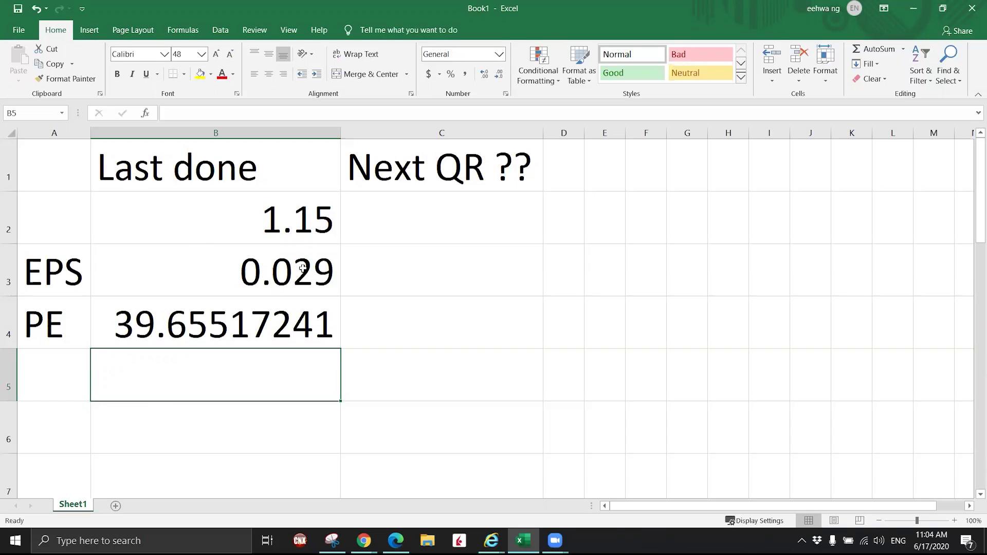
Step: Enter 40 as the PE for the Next QR ?? column in cell C4
left_click(407, 184)
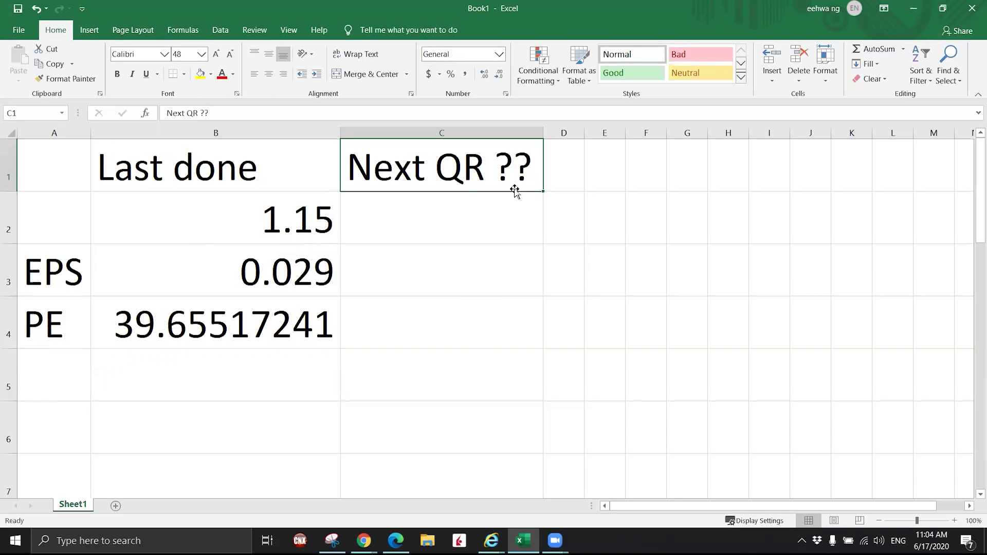
left_click(473, 334)
type("40")
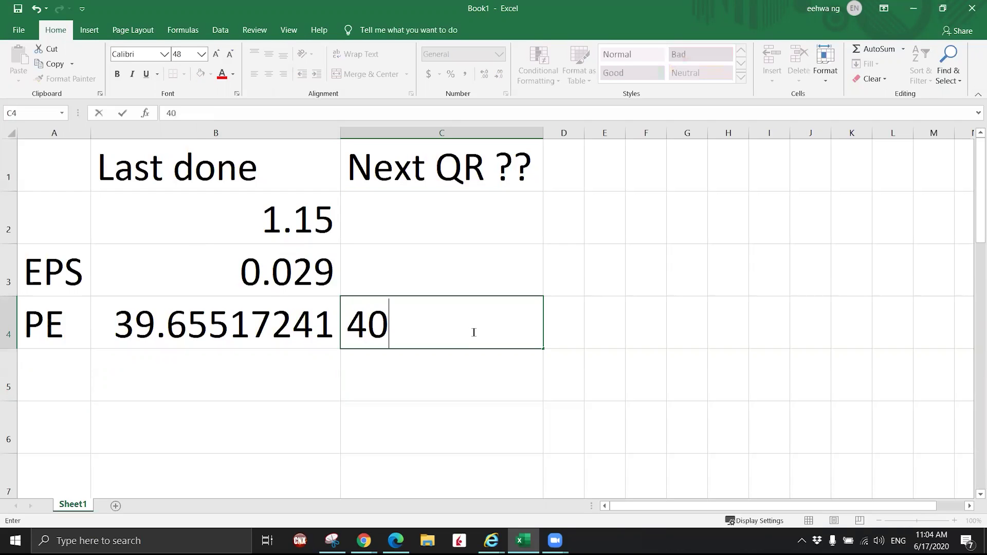
key("Return")
Step: Check SCOMNET's quarterly earnings per share in the Chrome ESP Master window, and return to the Next QR EPS cell C3 in Excel
left_click(432, 274)
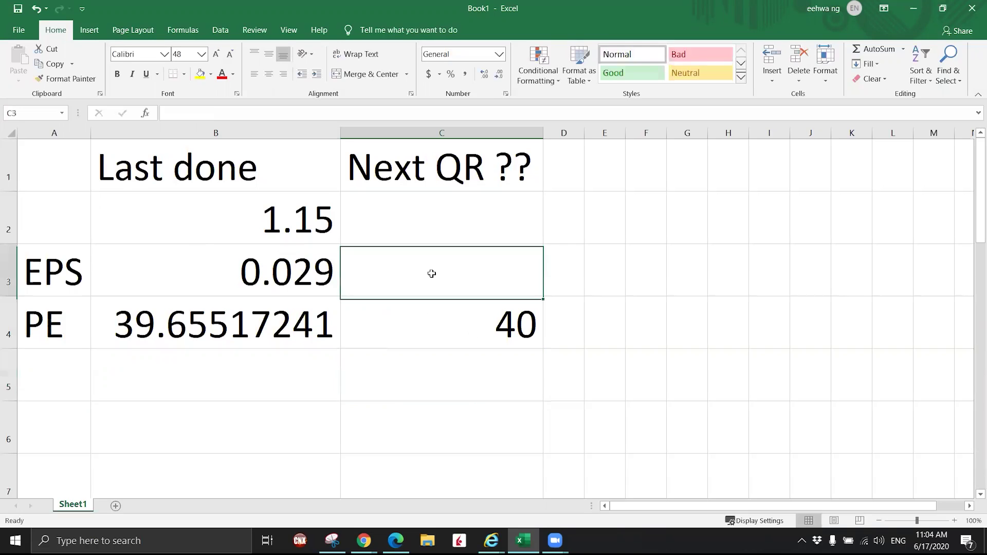
left_click(273, 273)
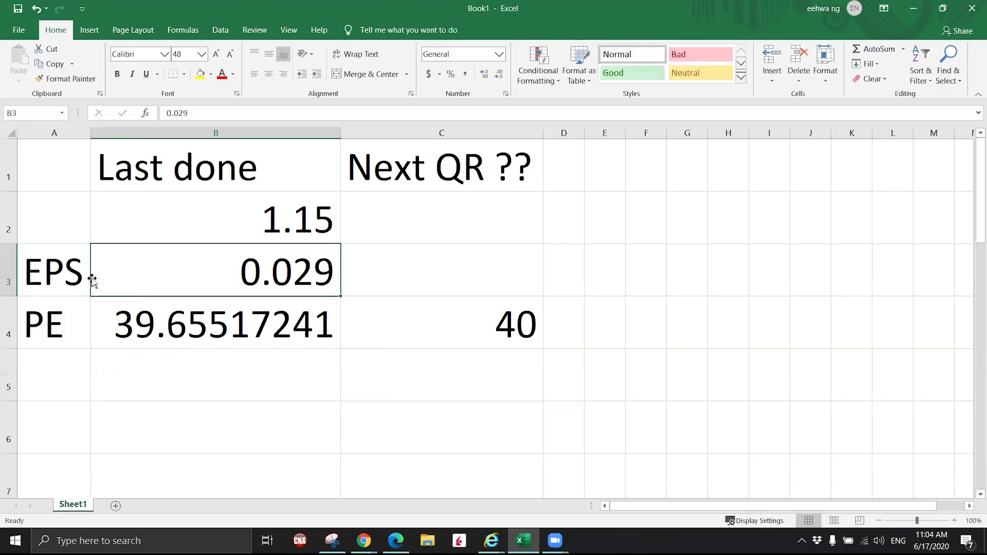
left_click(407, 277)
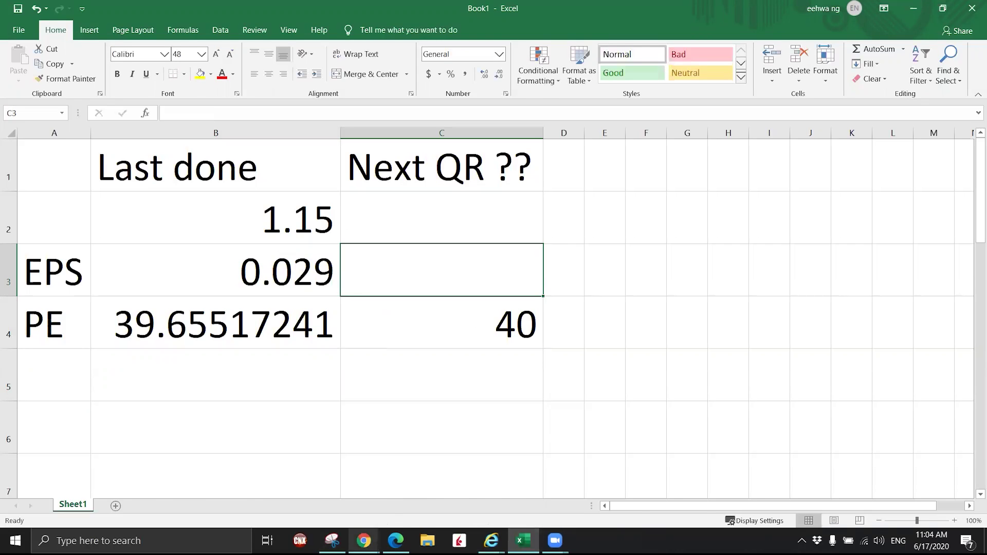
left_click(364, 541)
left_click(279, 490)
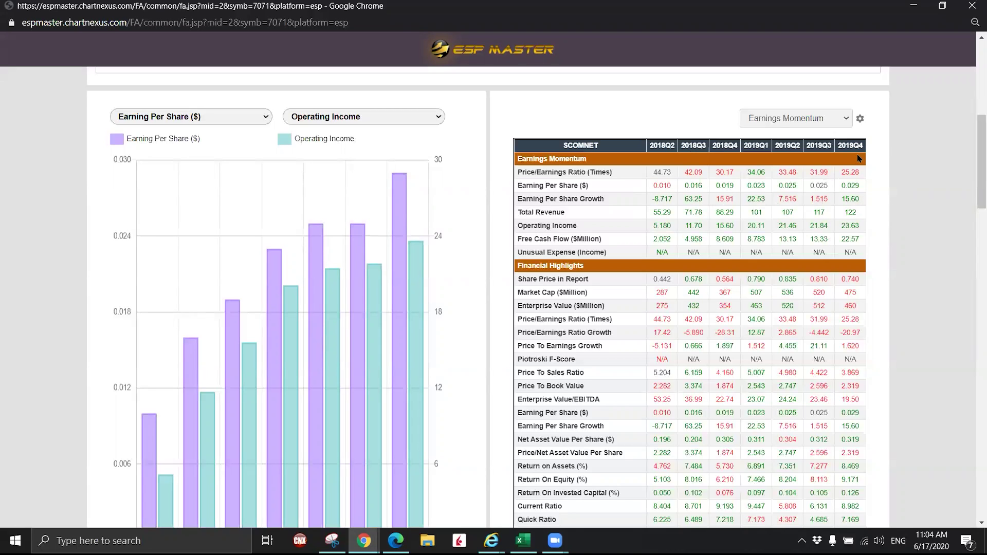
left_click(917, 5)
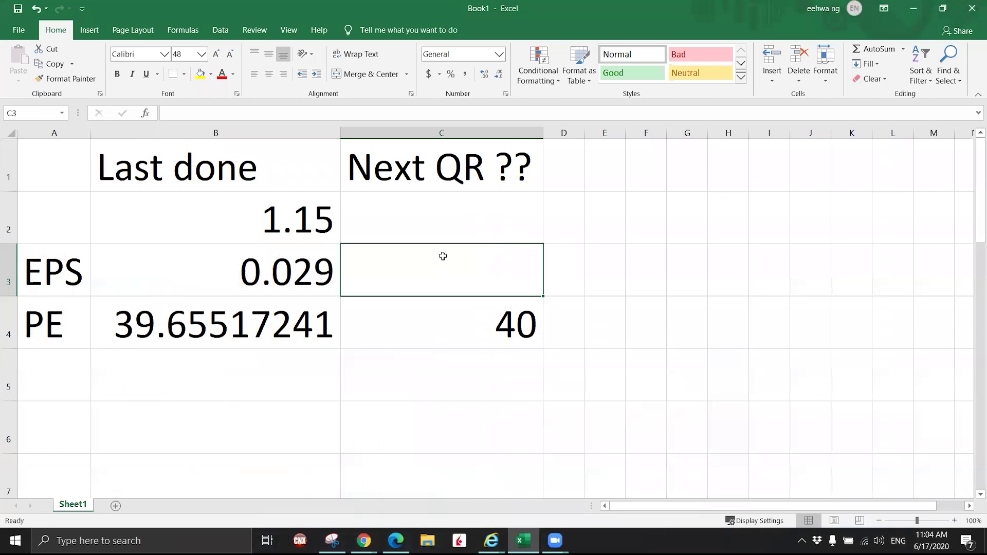
Step: Calculate the Next QR EPS in cell C3 with the formula =1.2*B3
type("=1.2")
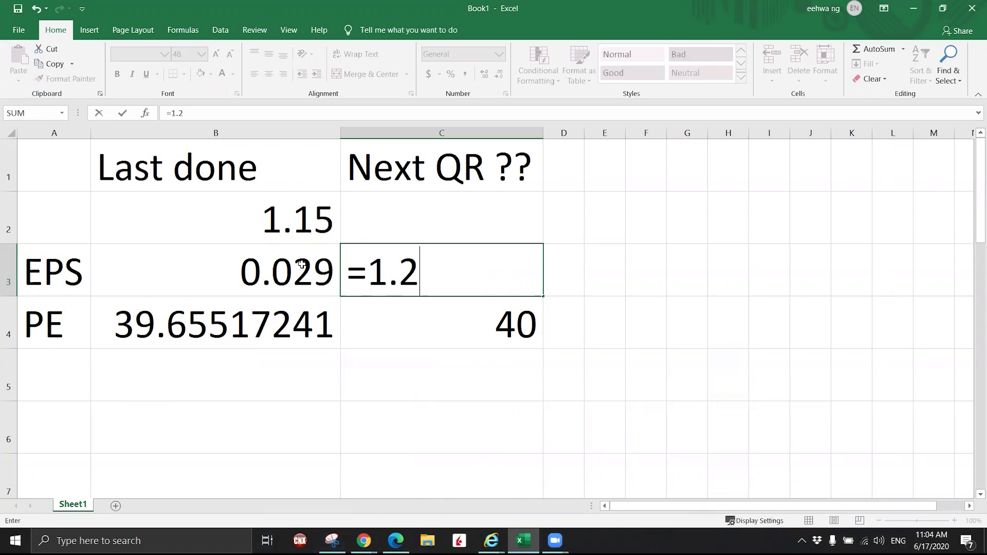
left_click(251, 271)
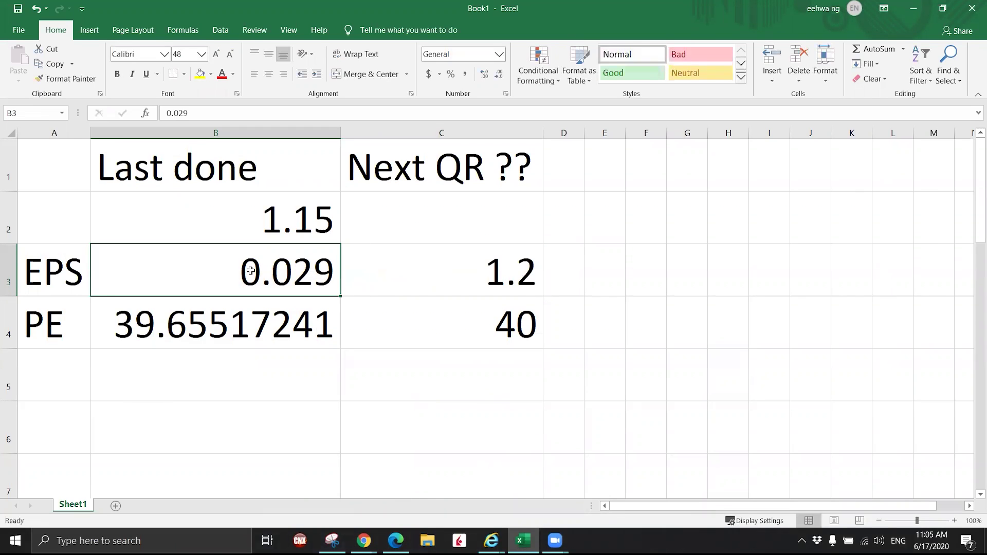
left_click(454, 276)
left_click(234, 116)
type("*")
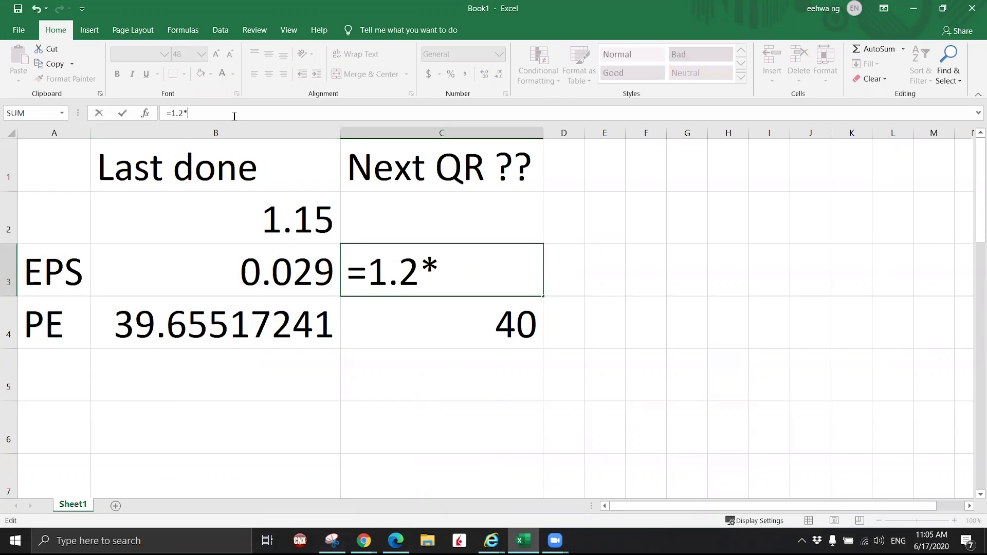
left_click(311, 283)
key("Return")
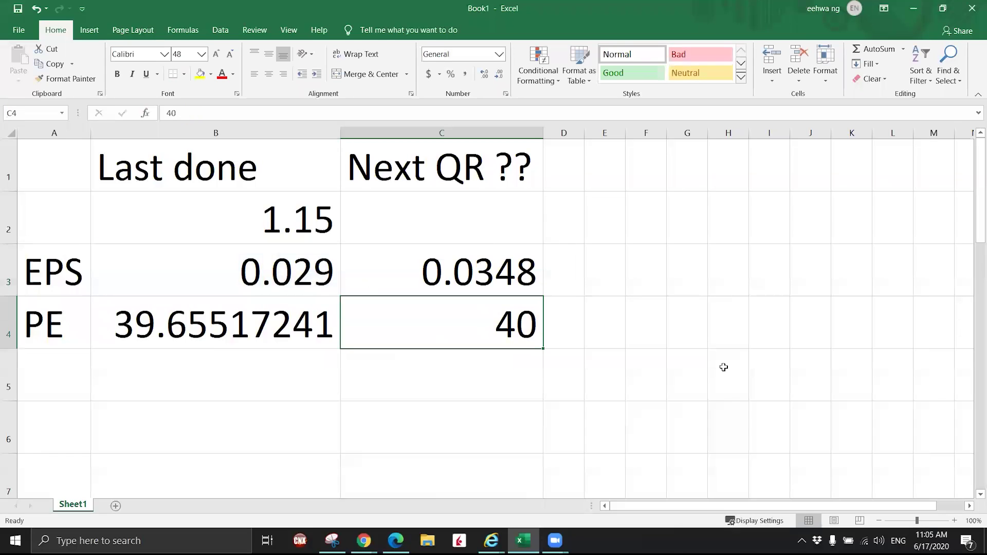
left_click(526, 282)
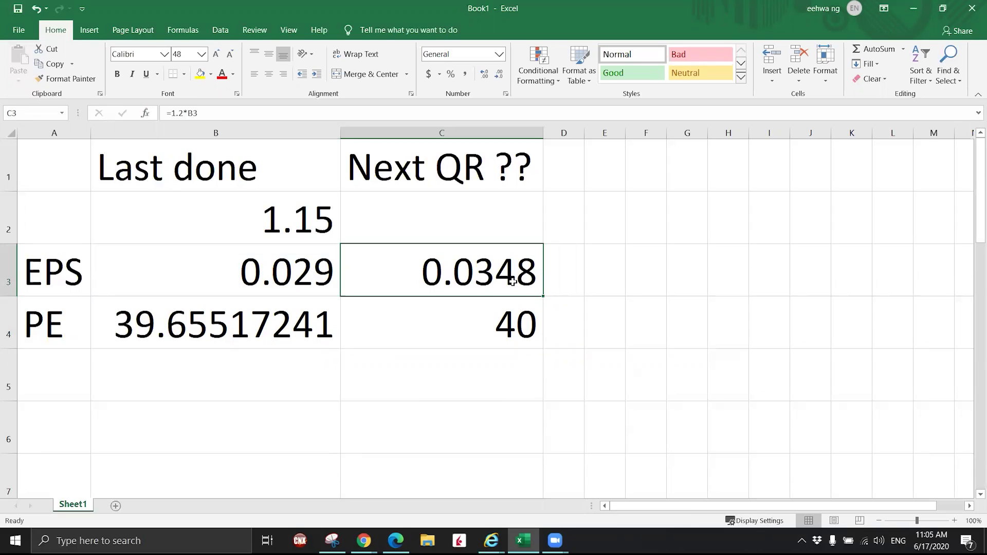
Step: Calculate the Next QR share price in cell C2 with the formula =C3*C4, multiplying the EPS by the PE
left_click(478, 217)
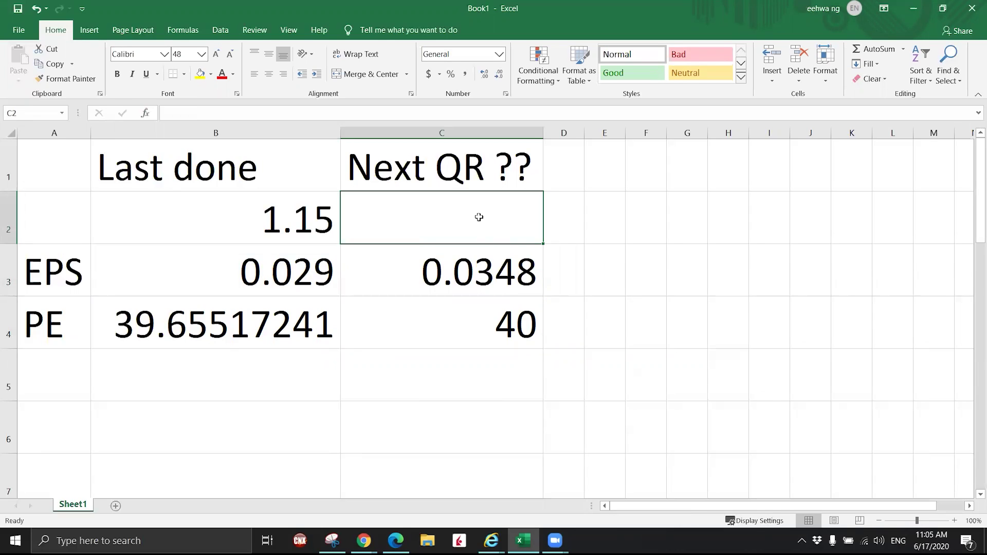
type("=")
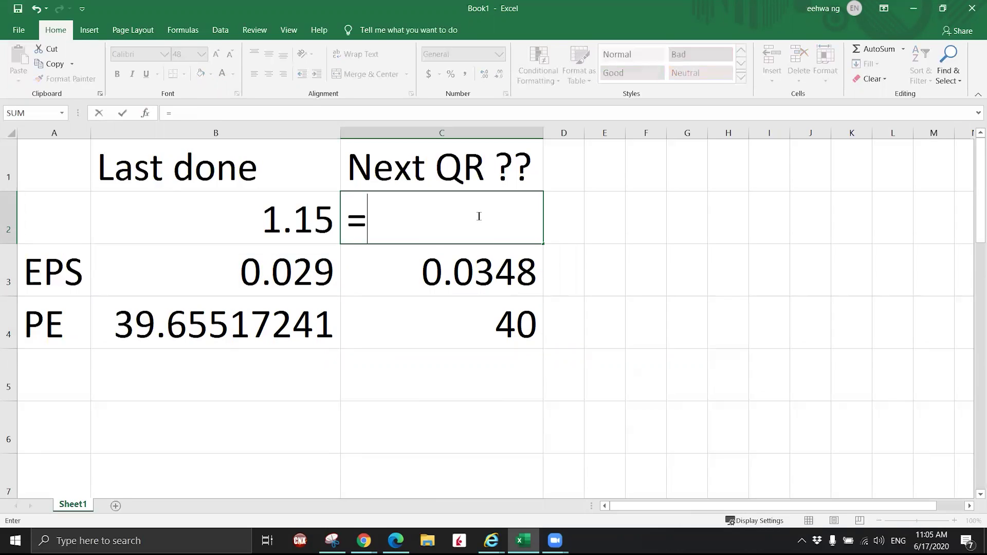
left_click(494, 267)
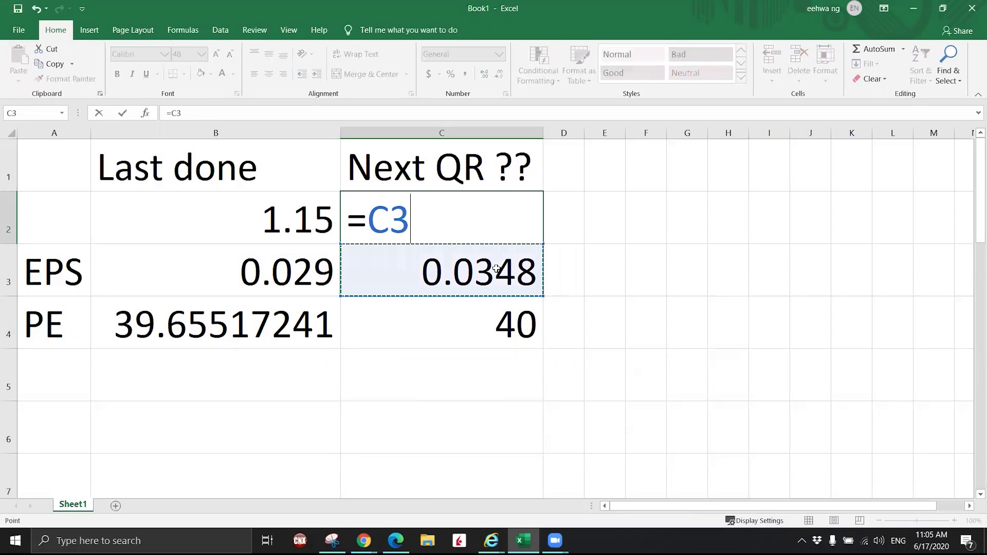
type("*")
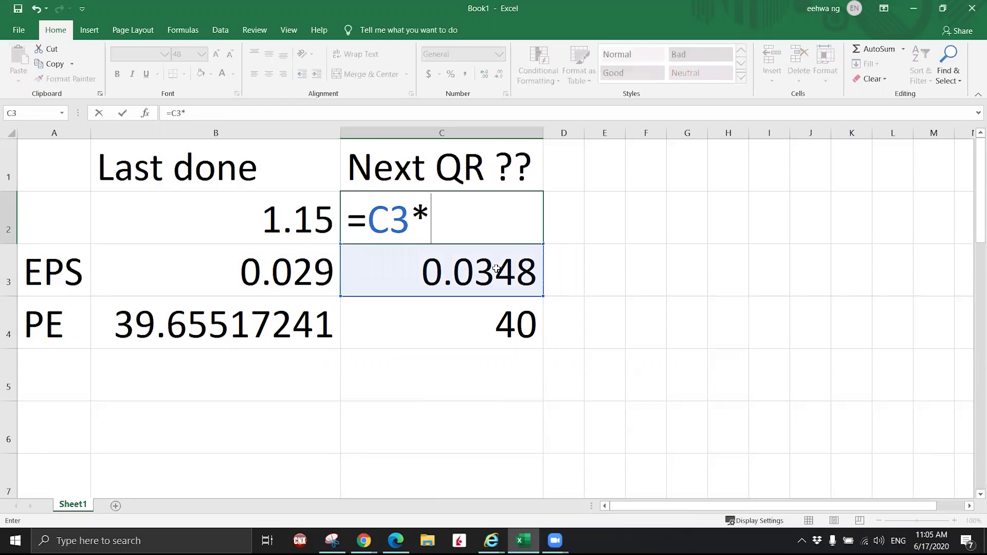
left_click(486, 329)
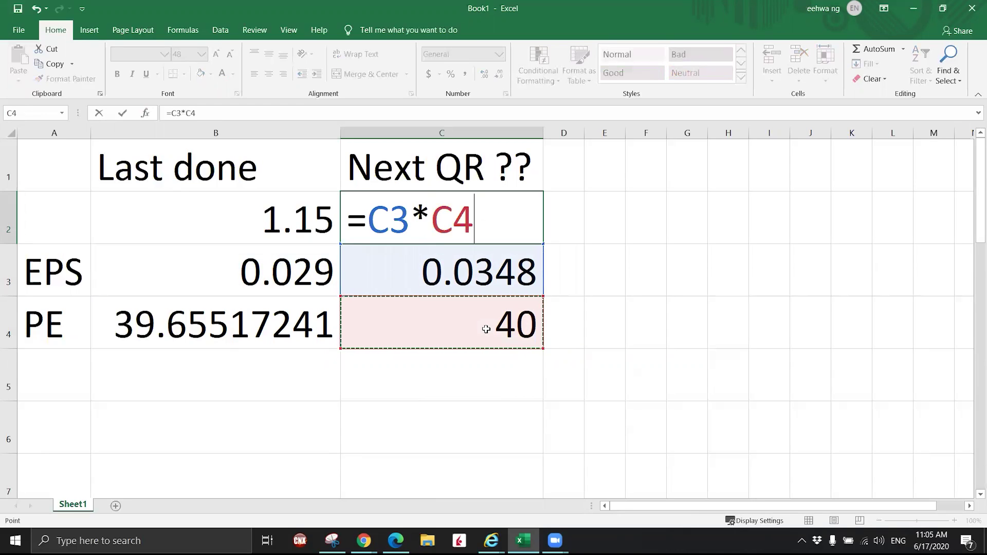
key("Return")
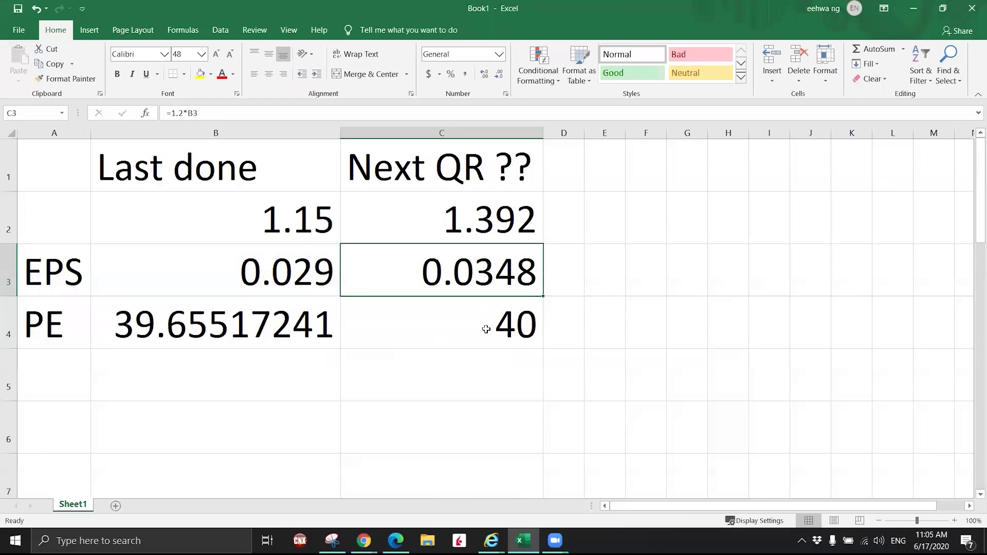
Step: Compare the projected Next QR share price with the Last done price and examine the EPS and PE behind it
left_click(576, 229)
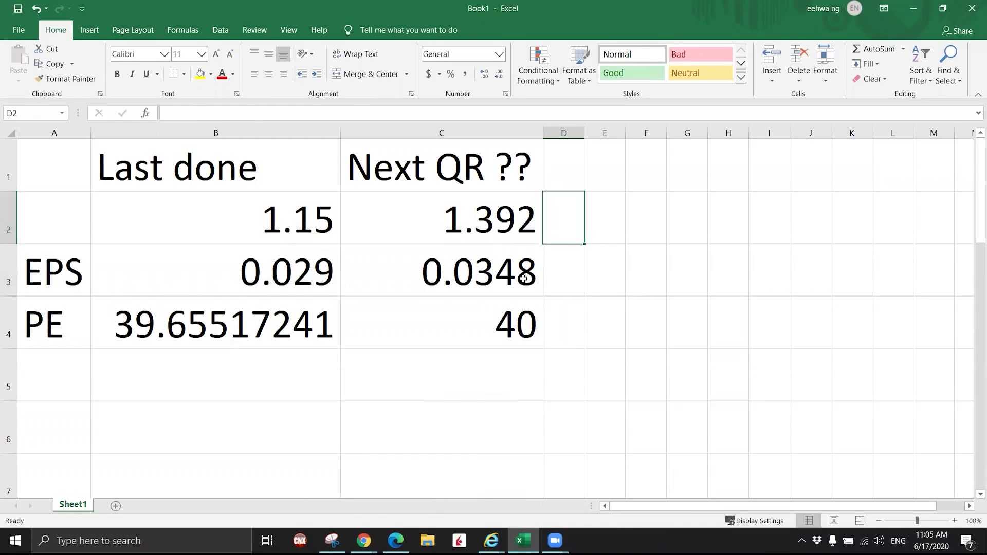
left_click(497, 240)
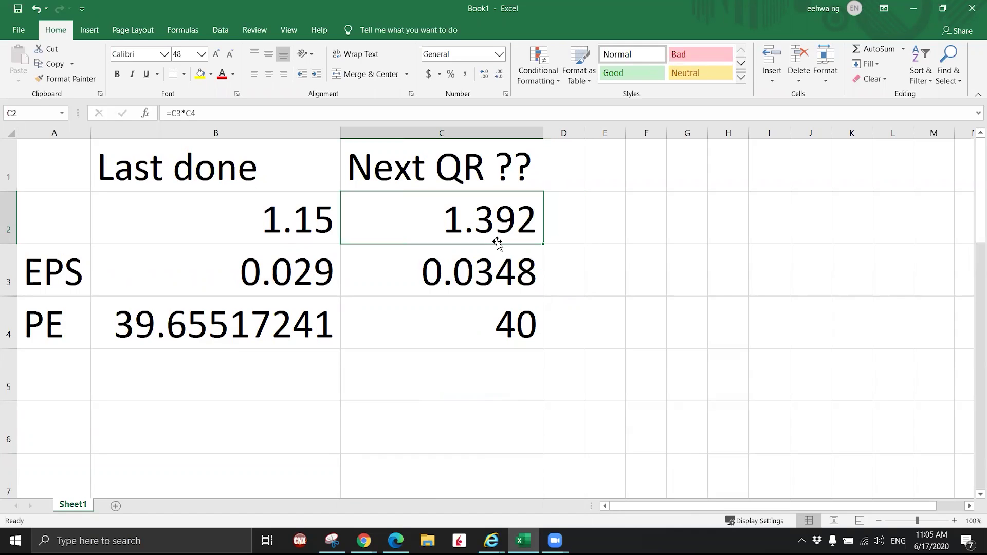
left_click(500, 323)
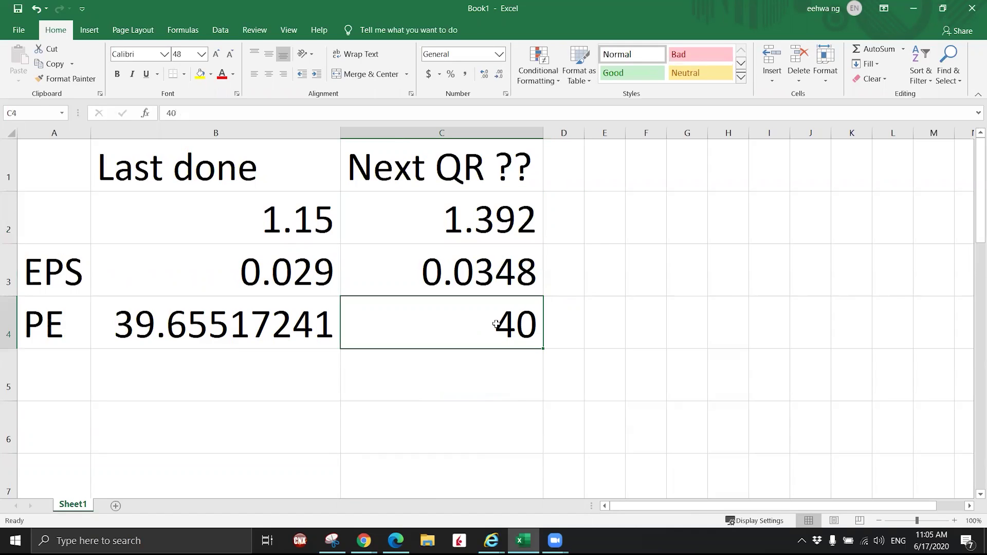
left_click(516, 223)
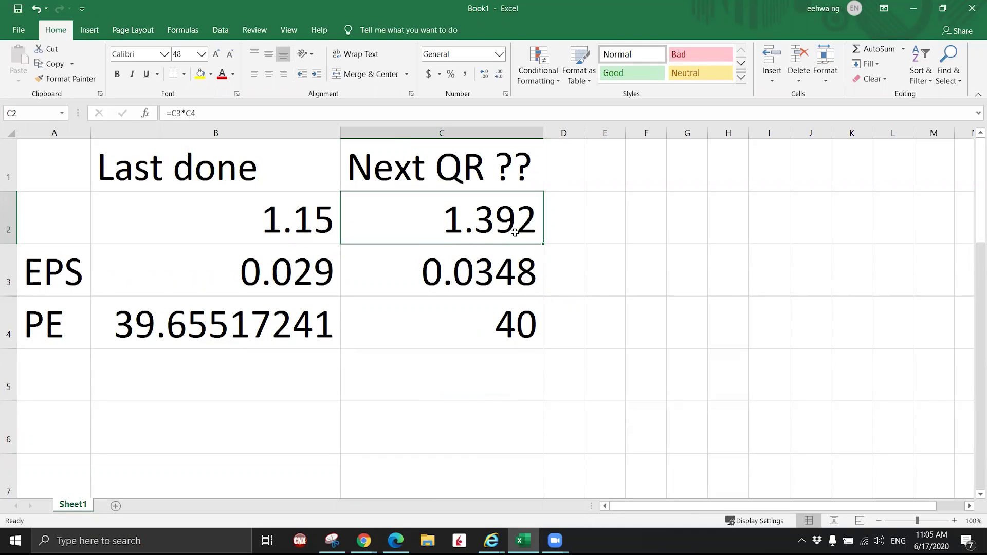
left_click(311, 238)
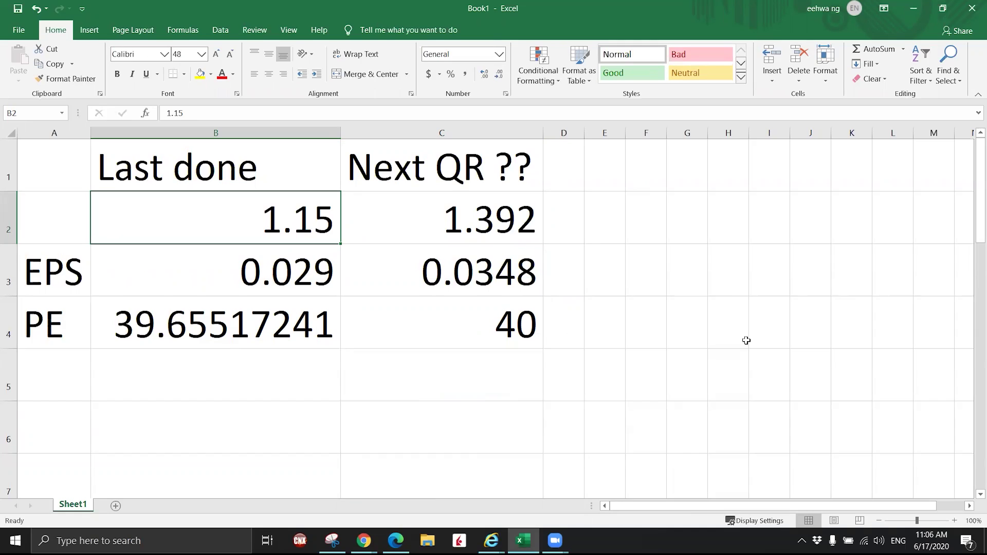
left_click(455, 228)
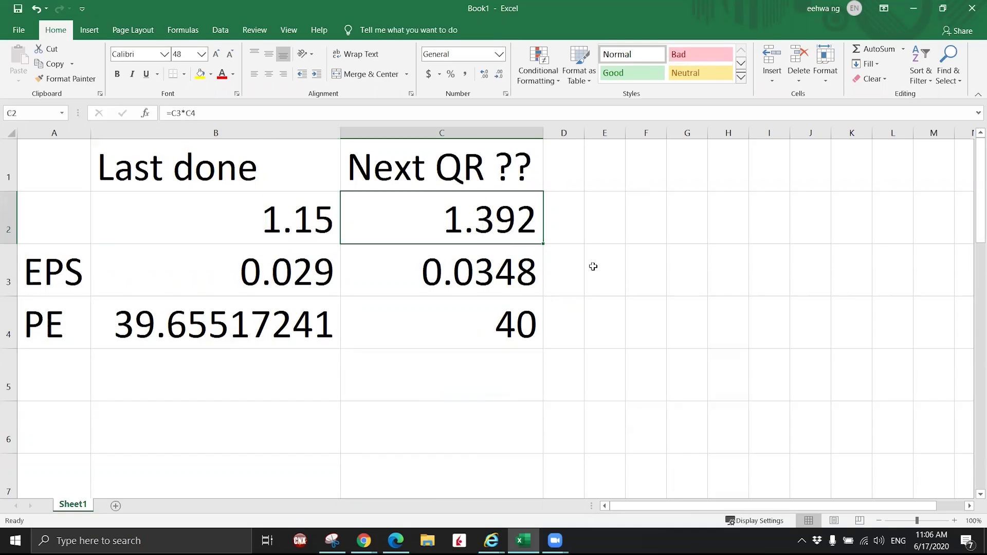
left_click(526, 269)
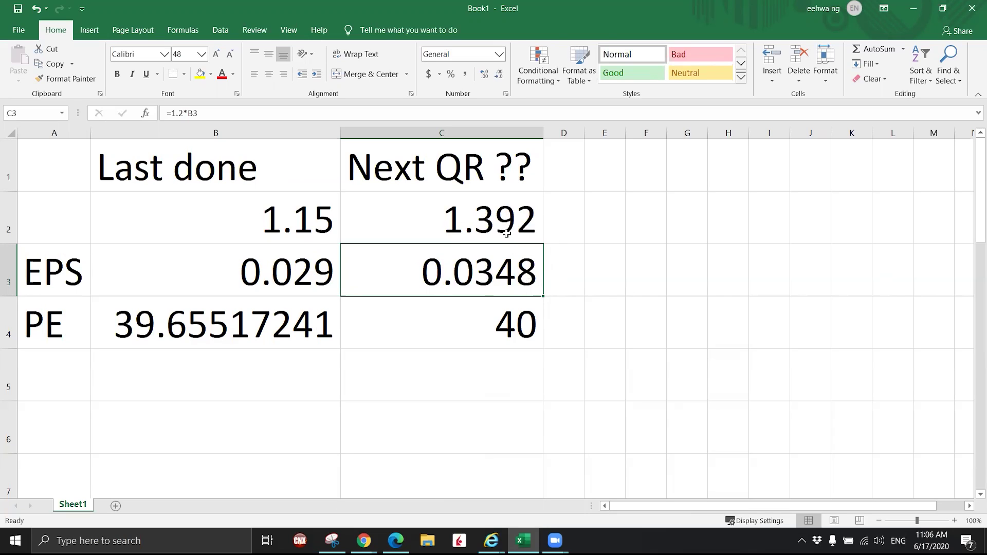
left_click(513, 285)
Step: Change the Next QR PE in cell C4 to 35 and check the recalculated share price in C2
left_click(517, 334)
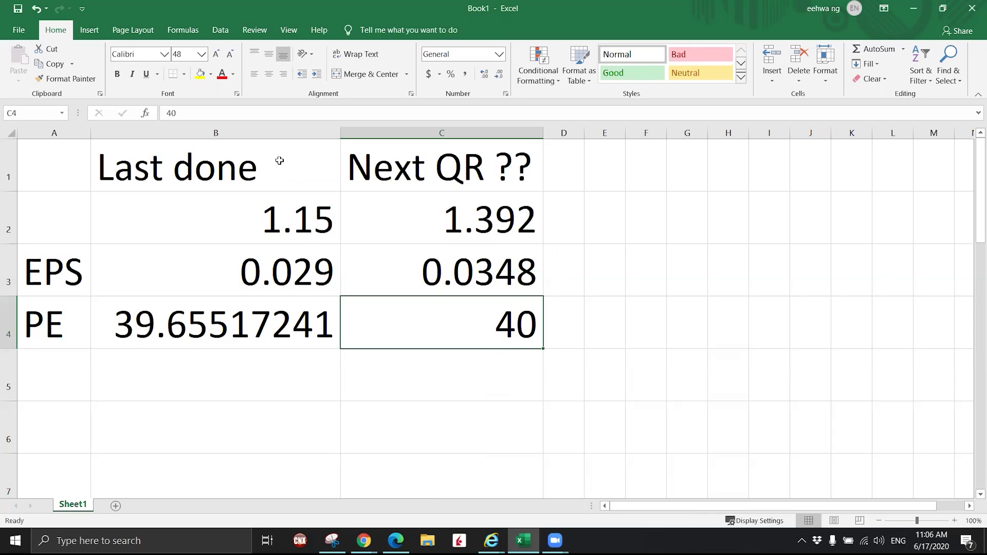
left_click(214, 117)
key("BackSpace")
key("BackSpace")
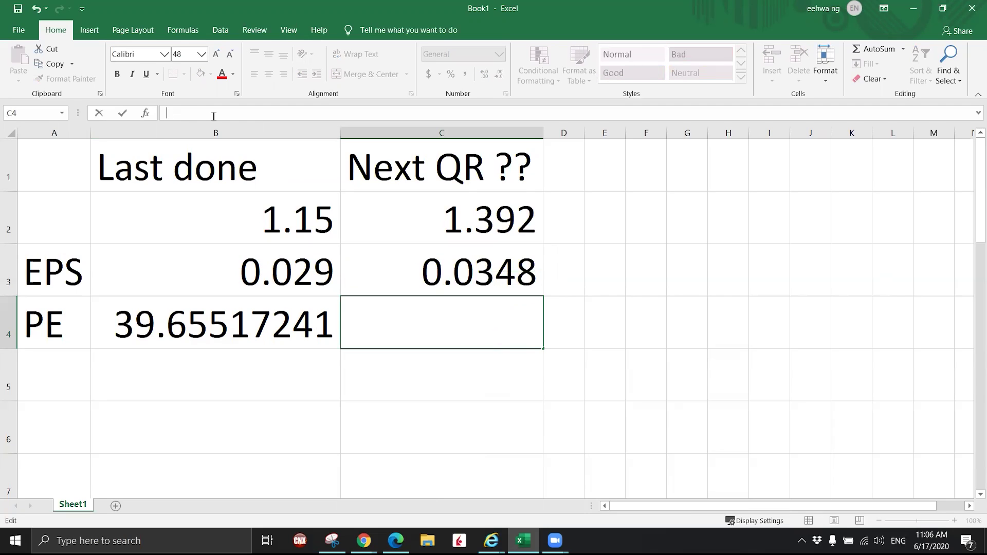
type("35")
key("Return")
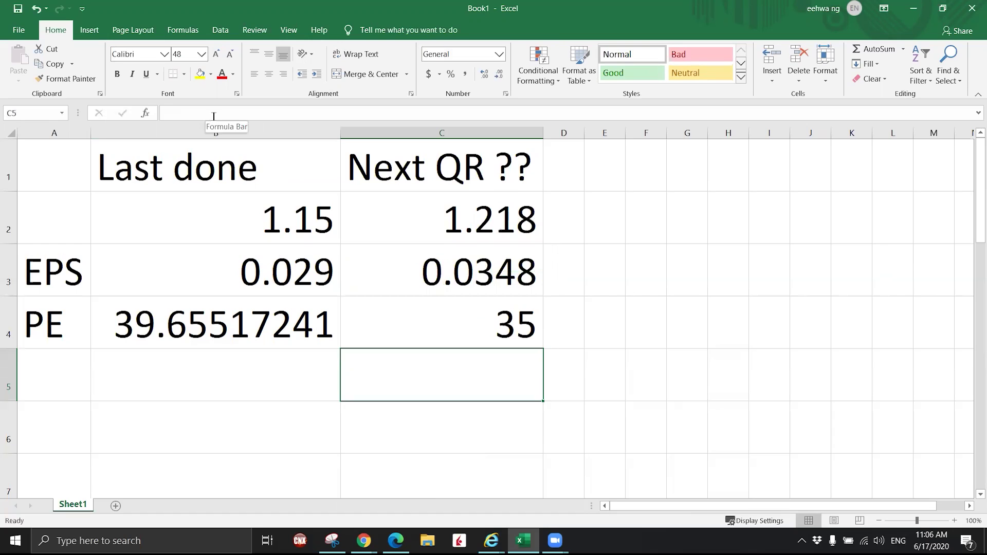
key("Up")
key("Up")
key("Up")
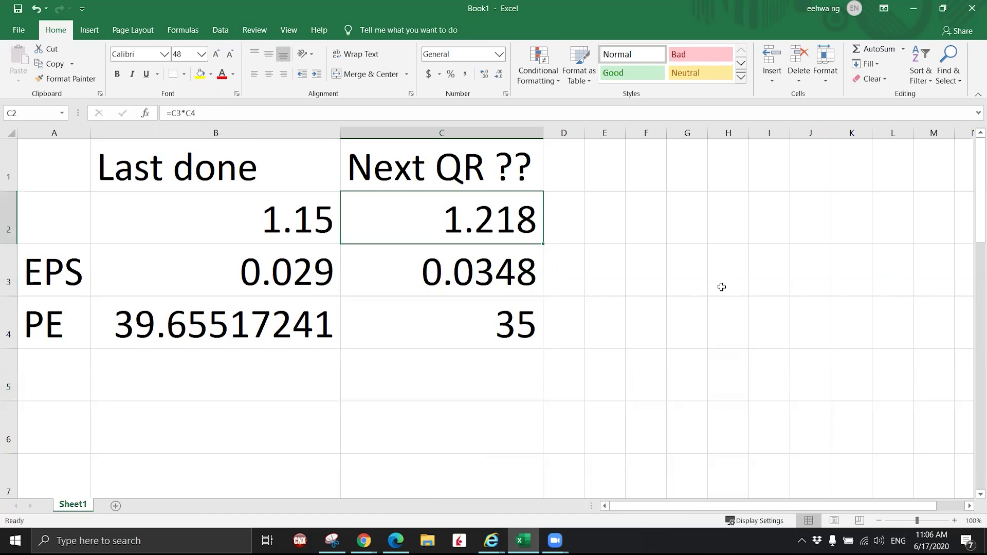
key("ctrl")
Step: Set the Next QR PE in cell C4 to 40 and return to the projected share price in C2
left_click(483, 334)
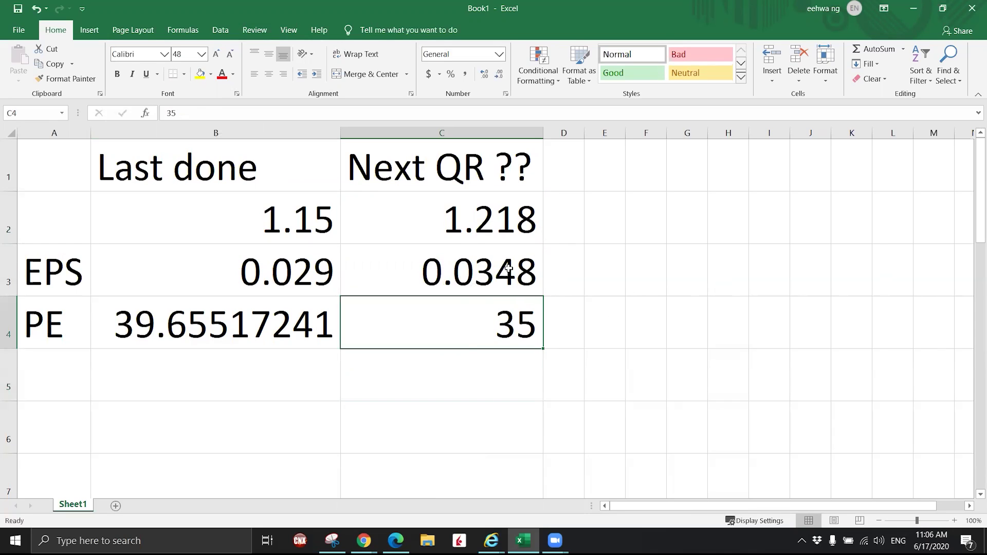
type("40")
key("Return")
left_click(521, 342)
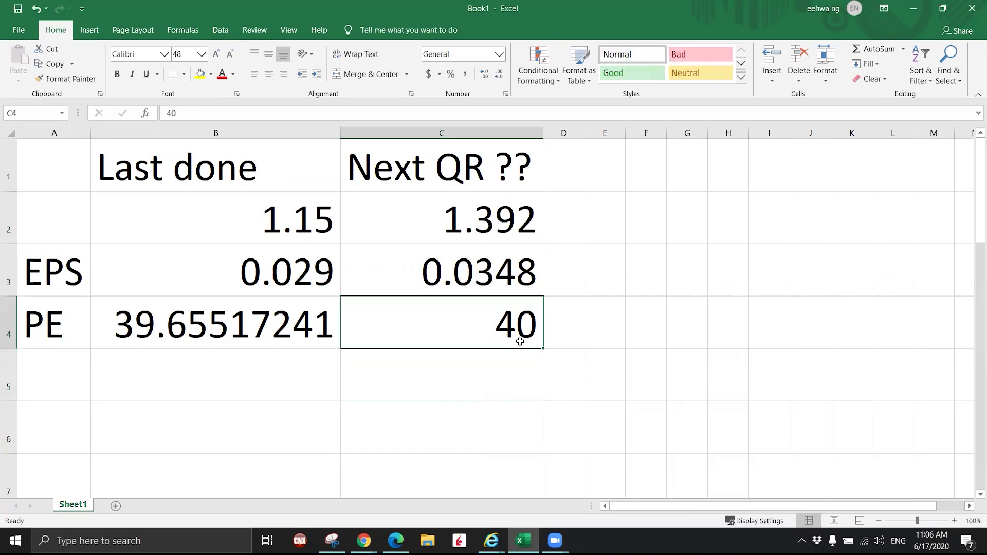
key("Up")
key("Up")
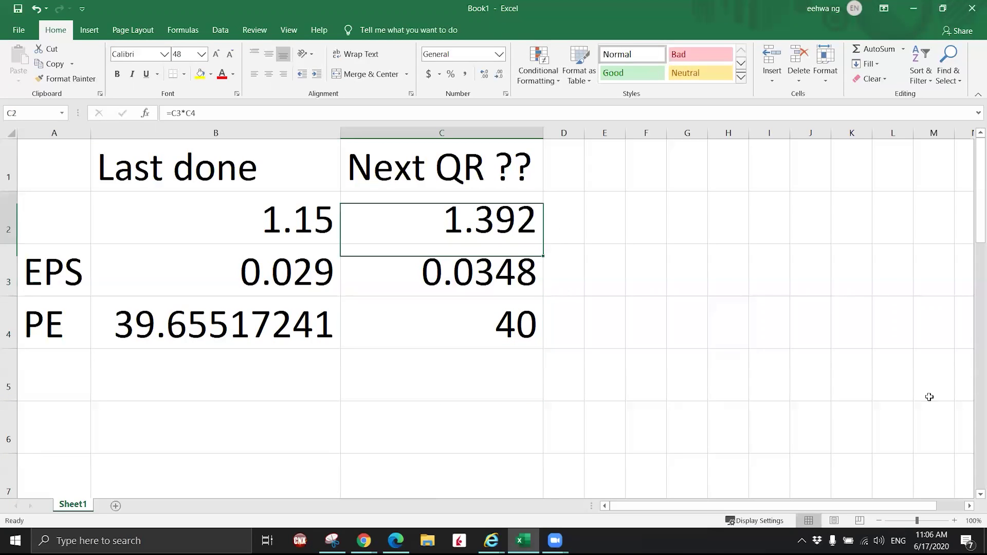